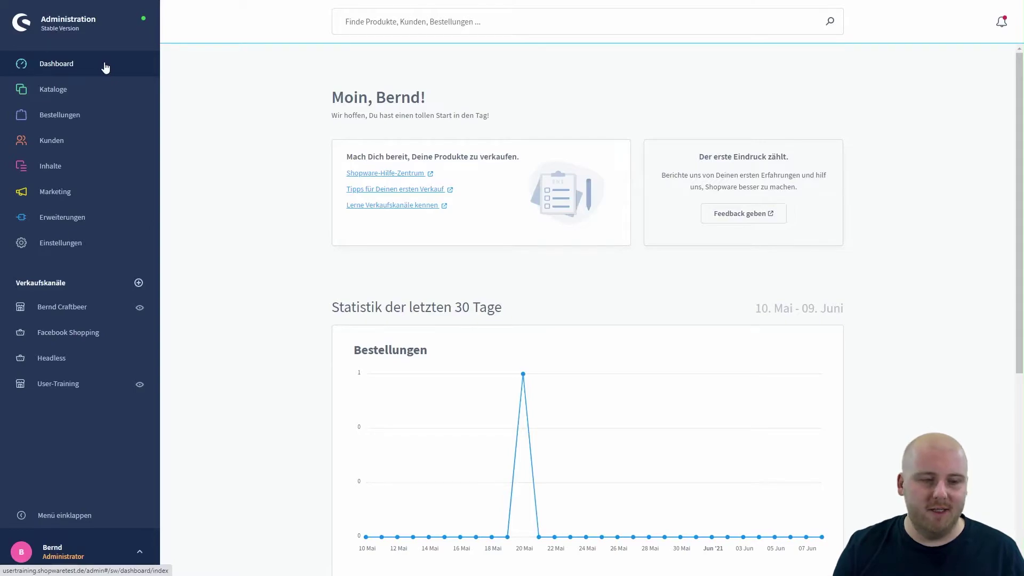
Step: Open the Versand overview with the shop's shipping methods in the settings
left_click(69, 251)
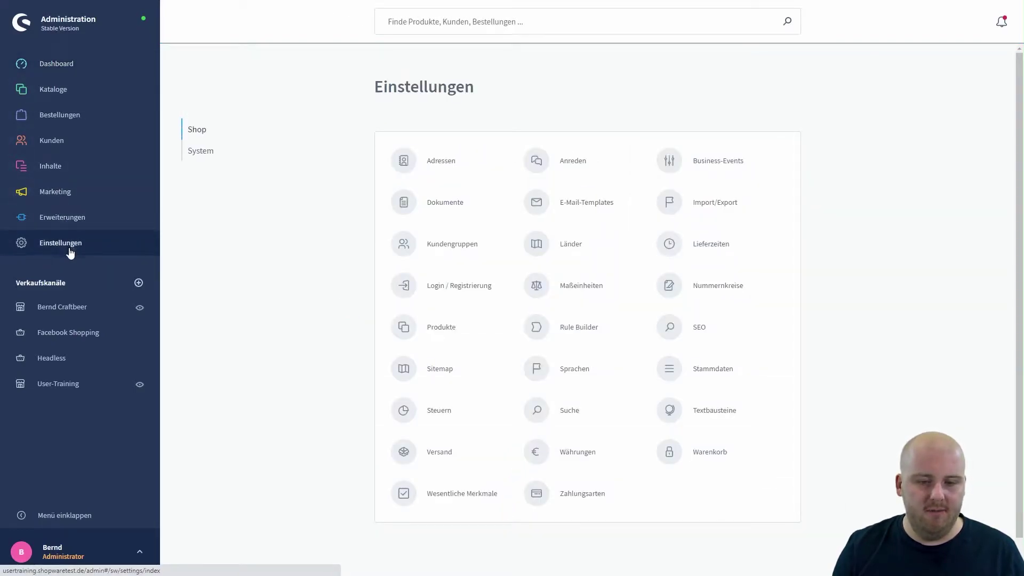
left_click(424, 450)
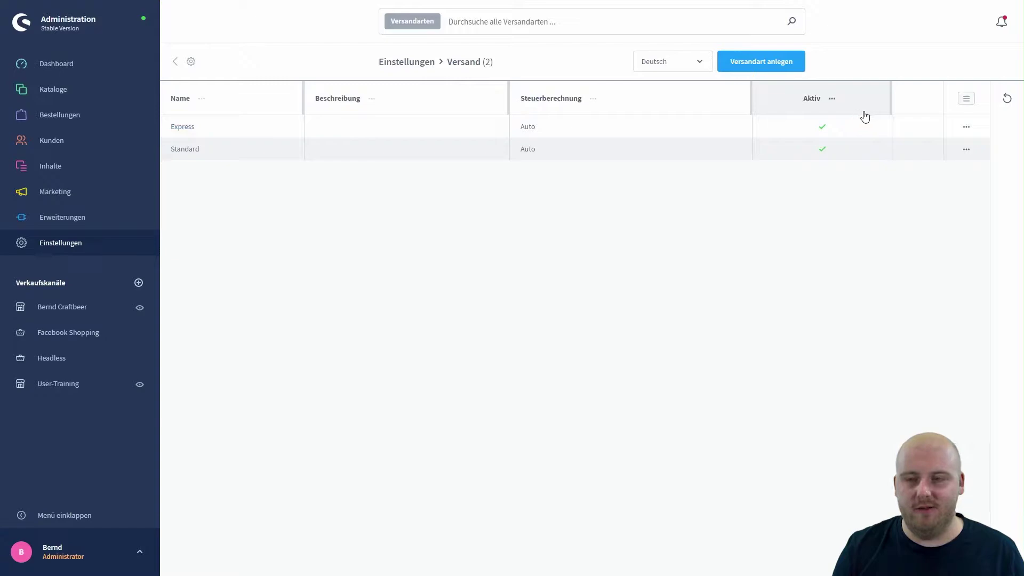
Step: Switch the Beschreibung column and then the compact mode of the shipping methods list off and back on
left_click(967, 101)
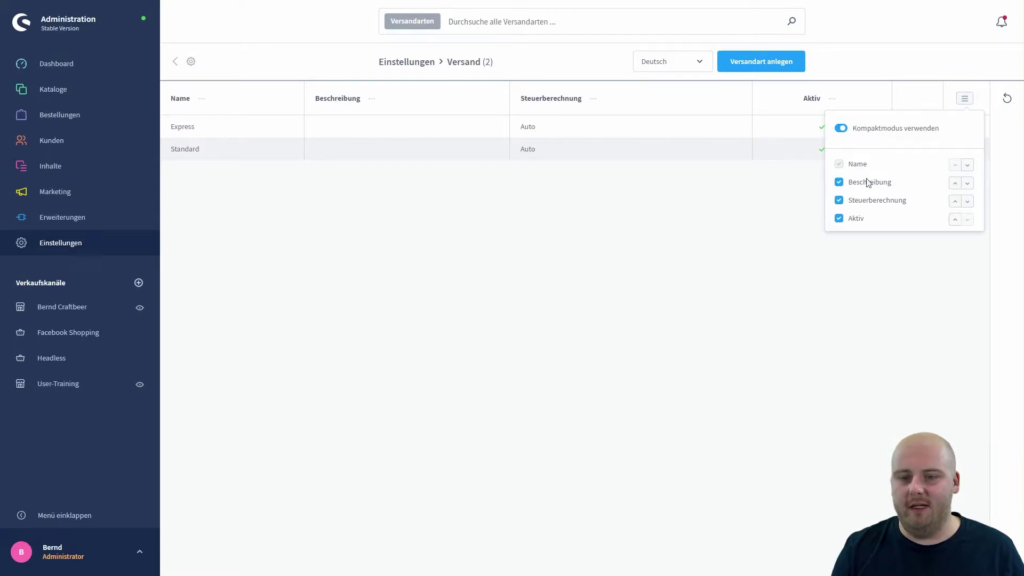
left_click(843, 185)
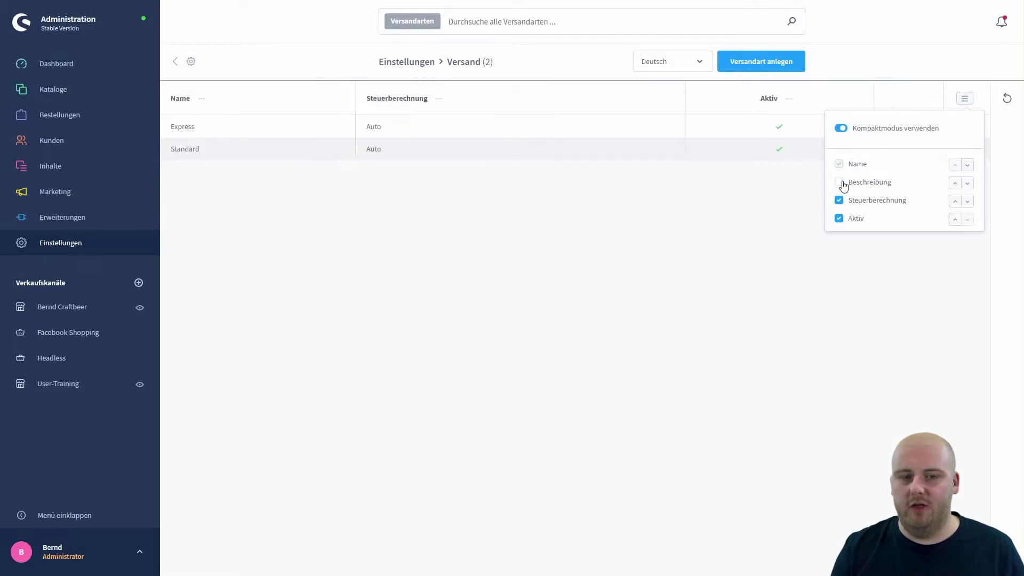
left_click(841, 183)
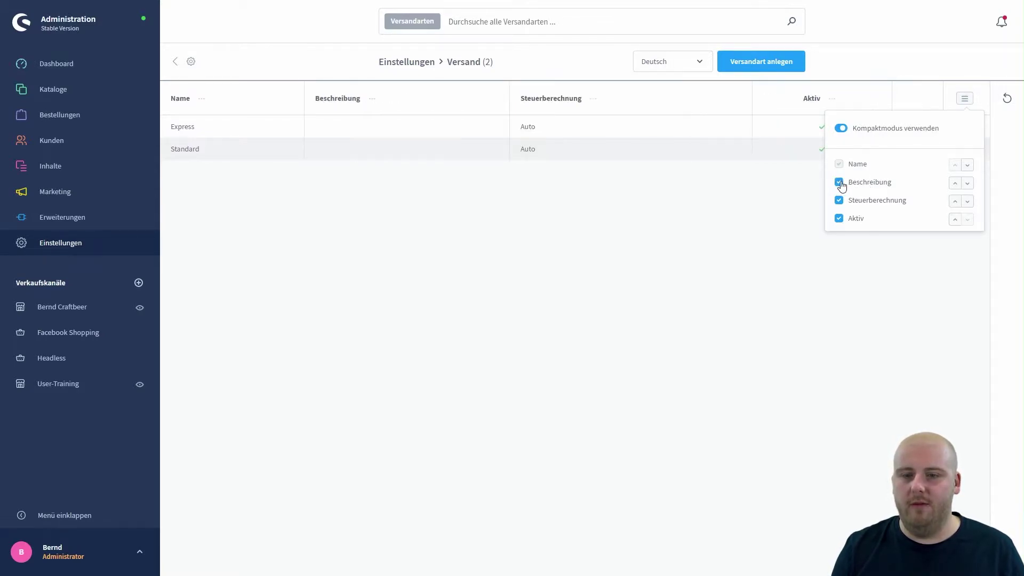
left_click(843, 131)
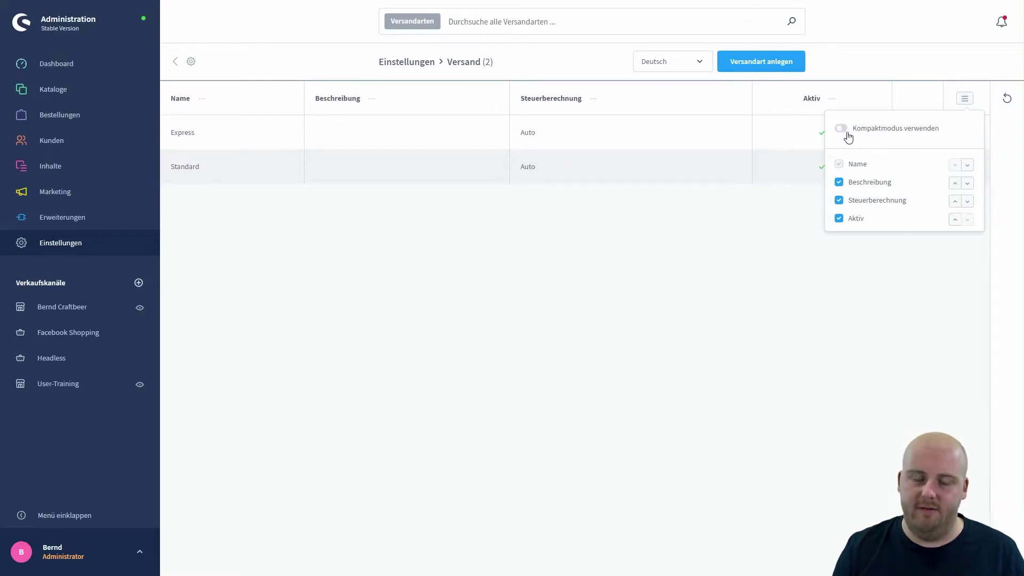
left_click(846, 131)
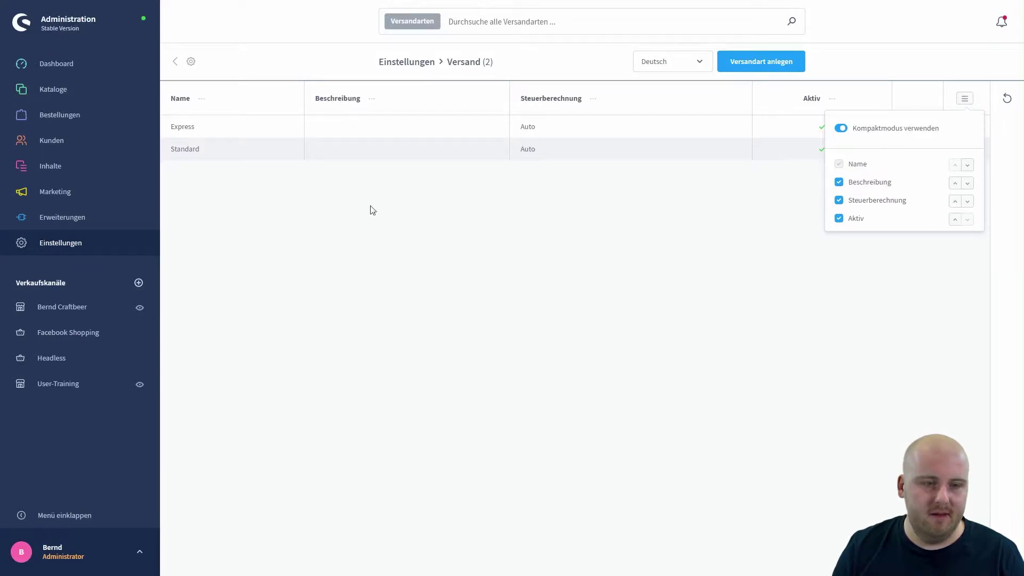
Step: Open the Standard shipping method, keeping it active, and view the help for its tracking URL
left_click(193, 152)
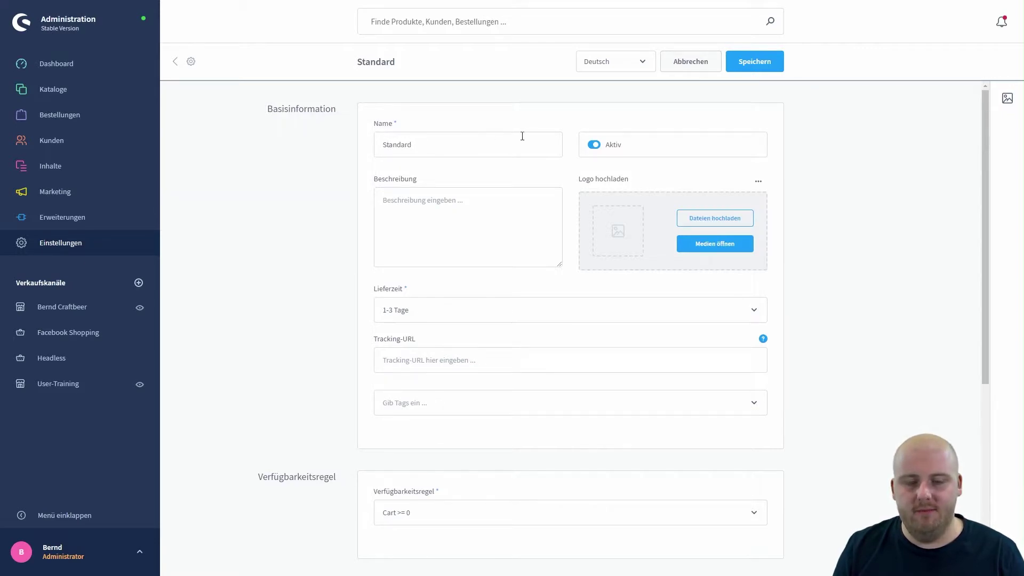
left_click(594, 143)
left_click(592, 144)
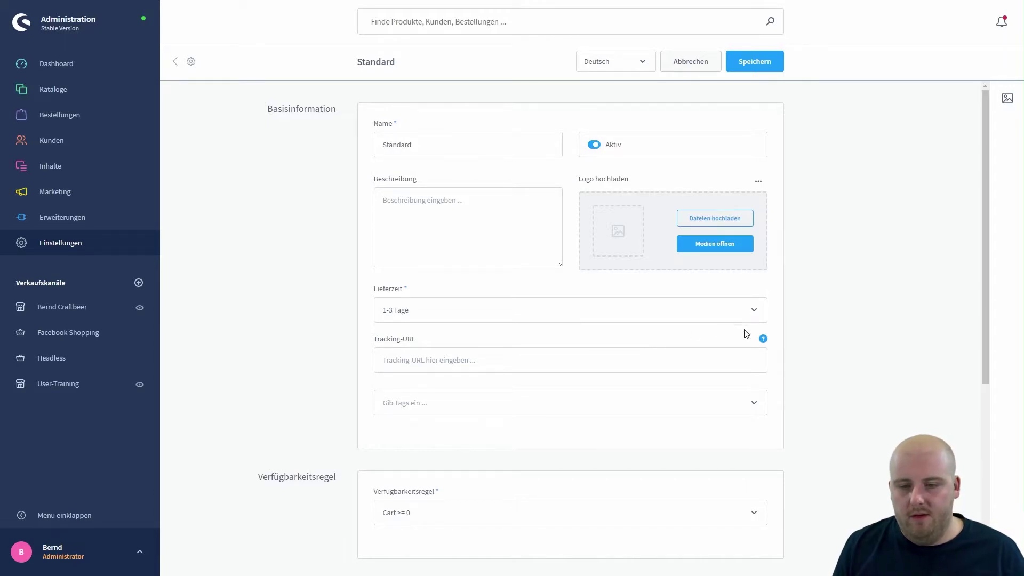
mouse_move(764, 340)
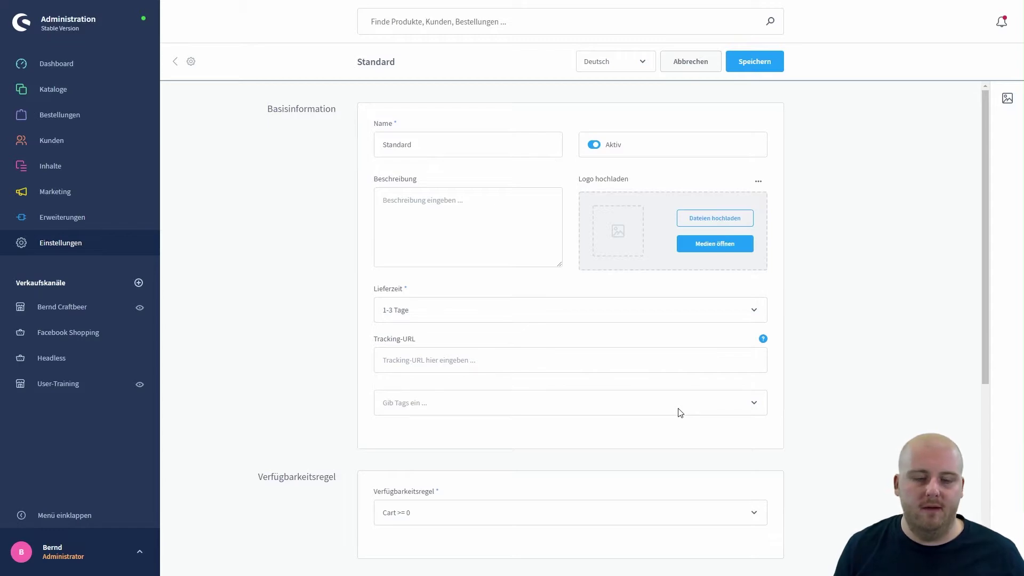
Step: Examine the availability rule and tax type options and the quantity and price fields of the unrestricted price matrix
scroll(679, 411, "down", 2)
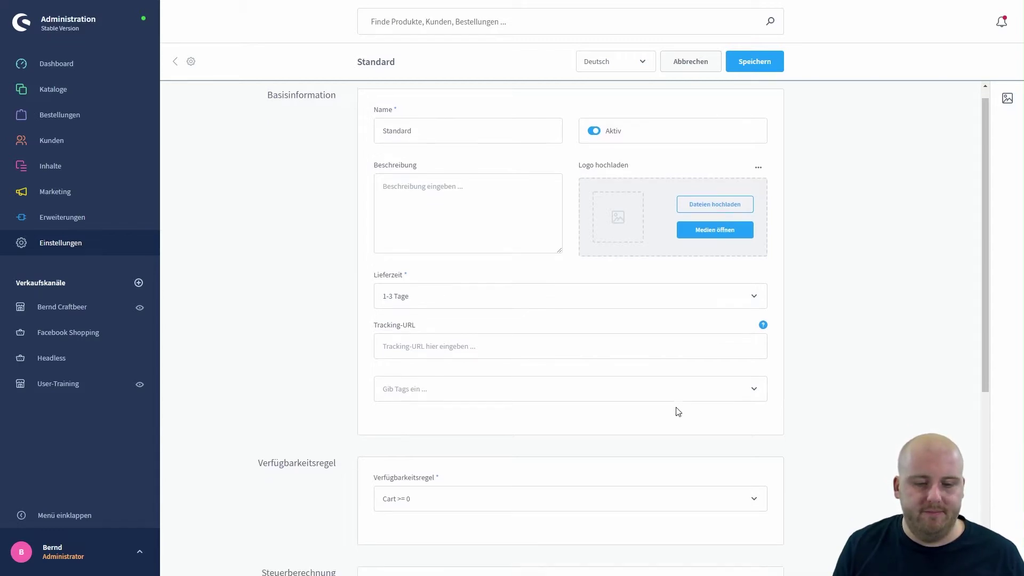
scroll(672, 409, "down", 1)
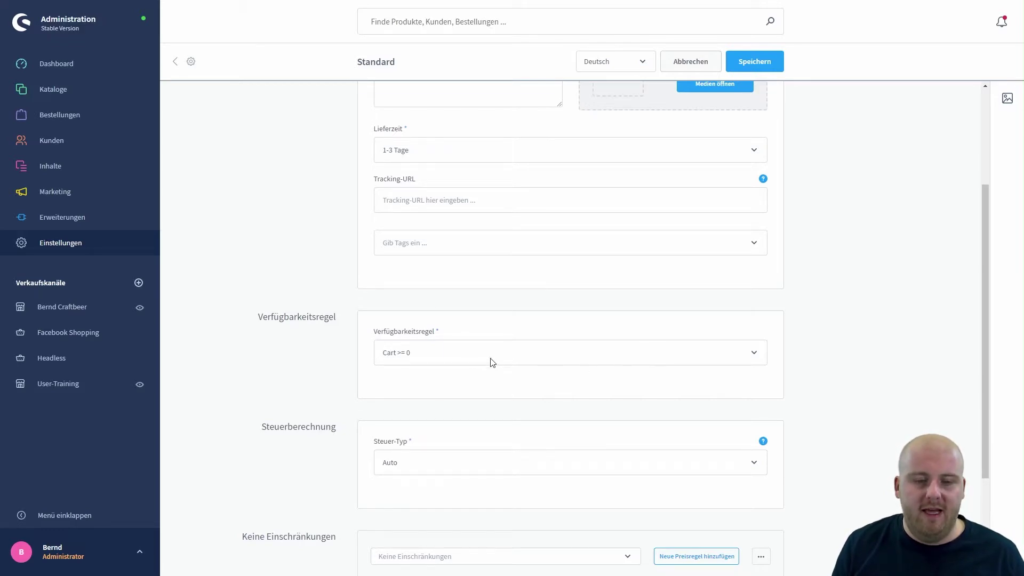
left_click(424, 359)
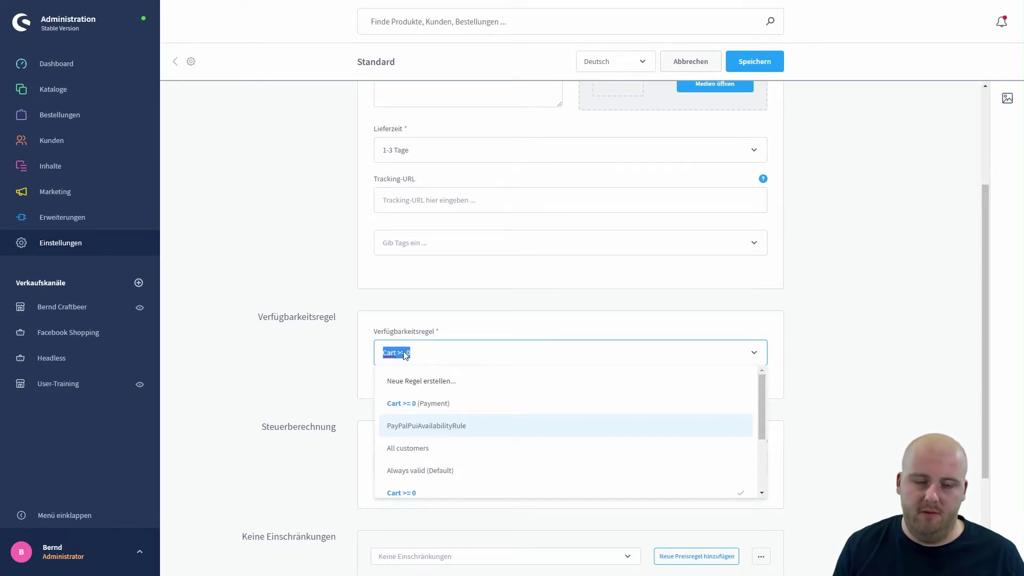
left_click(359, 352)
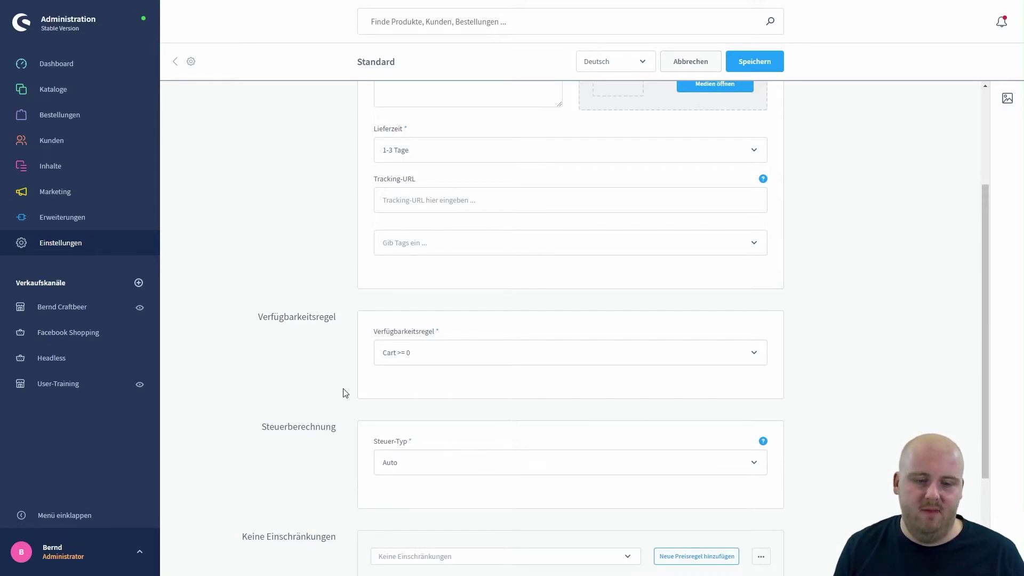
scroll(350, 390, "down", 1)
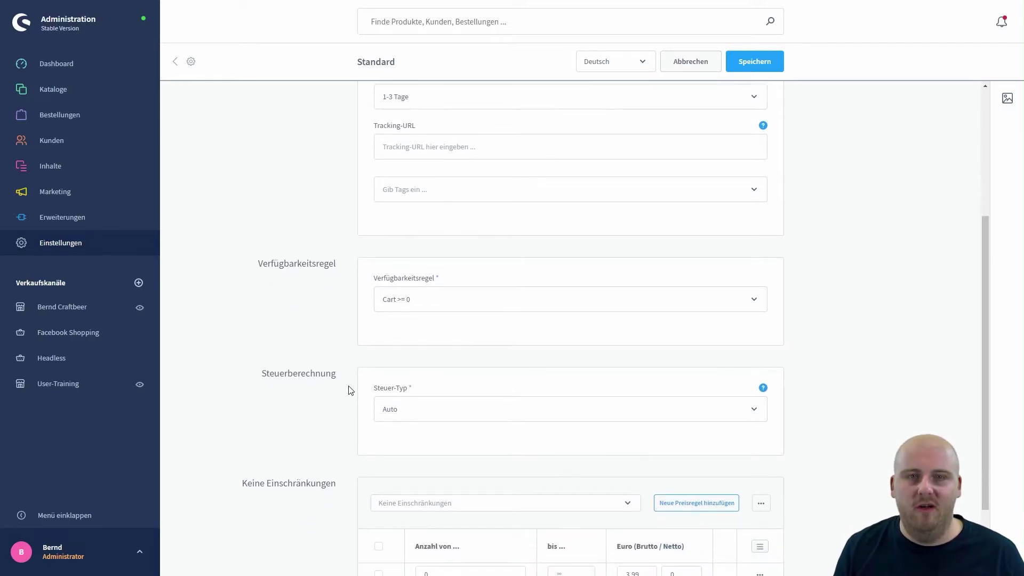
scroll(351, 390, "down", 2)
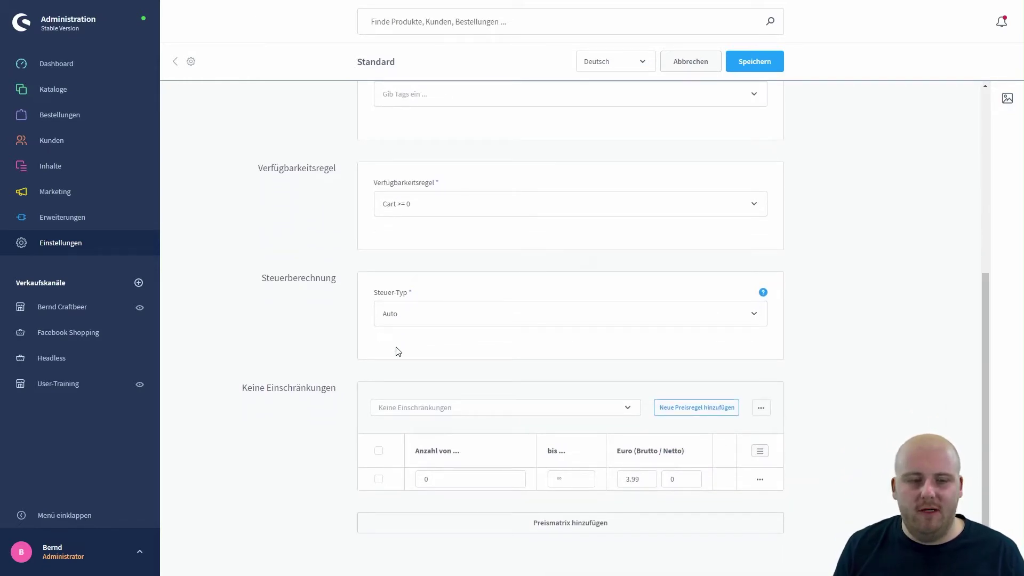
left_click(424, 322)
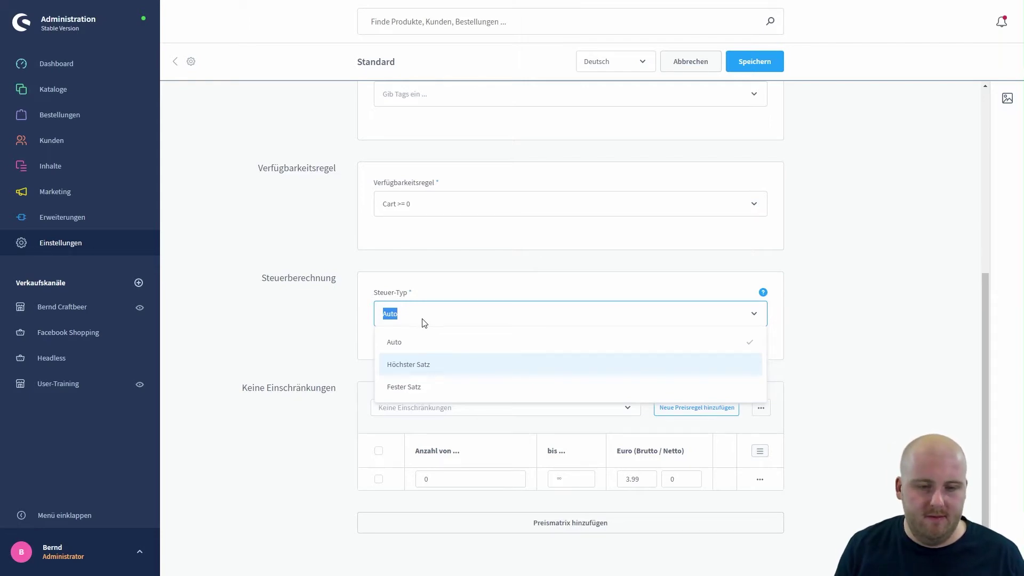
left_click(331, 367)
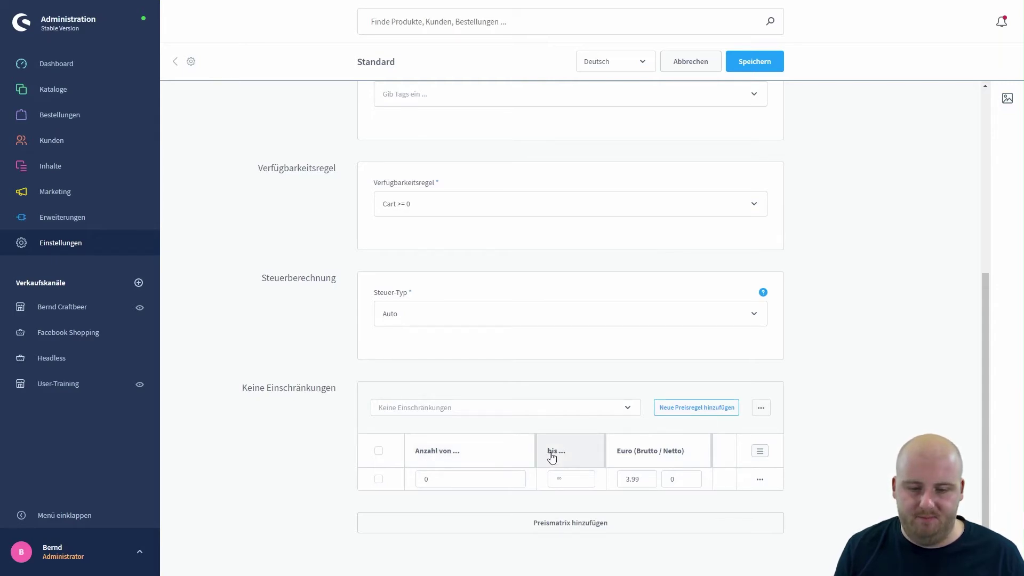
left_click(467, 483)
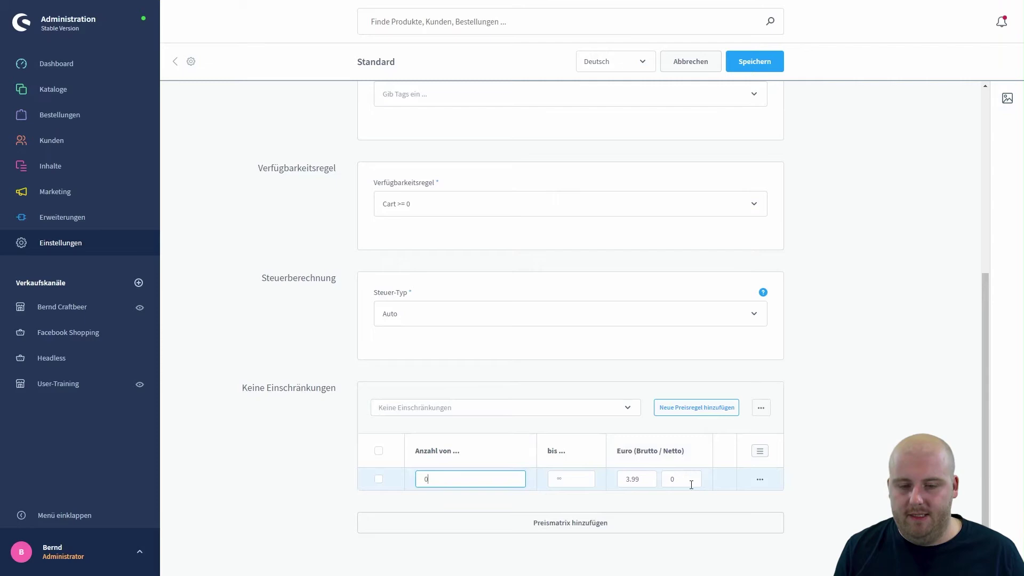
left_click(637, 480)
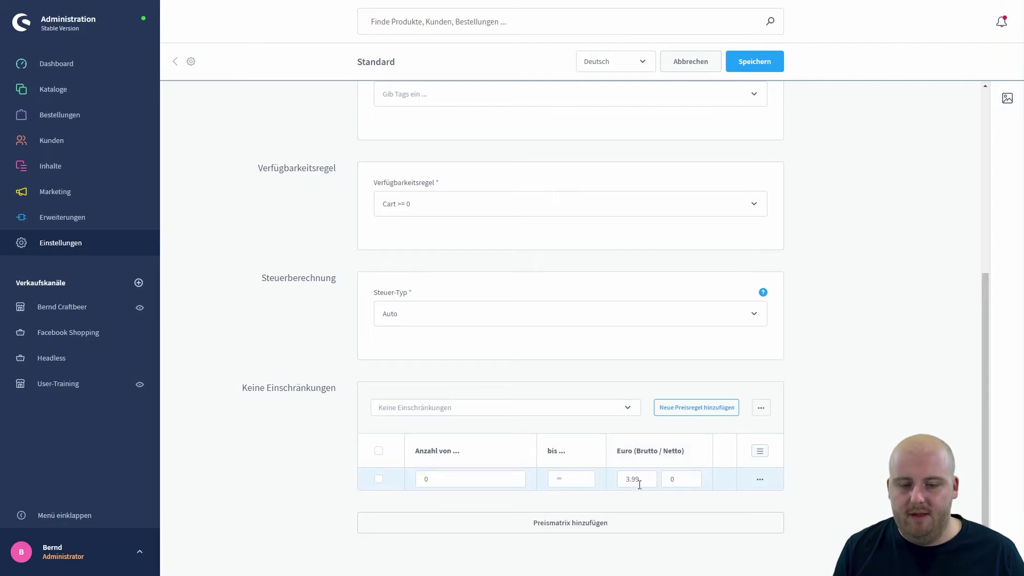
left_click(680, 478)
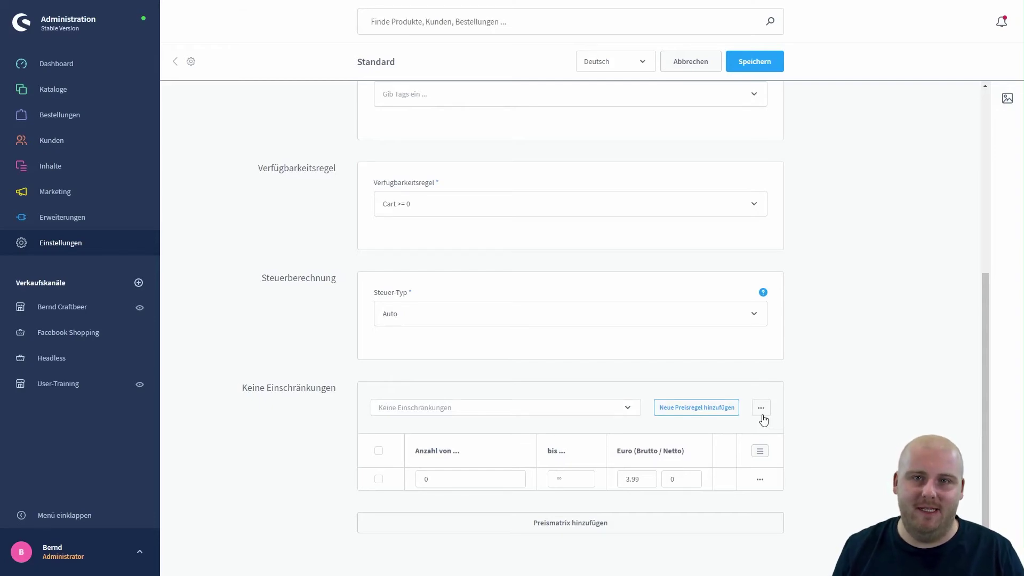
Step: Add a new price matrix to the Standard shipping method and assign it the rule Customers from USA
left_click(667, 522)
scroll(664, 521, "down", 1)
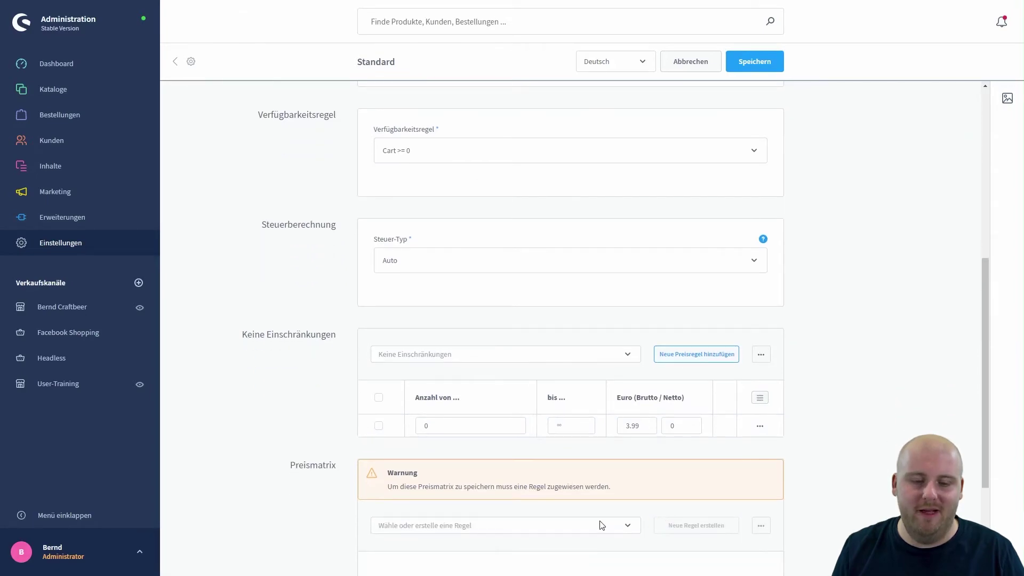
scroll(560, 520, "down", 1)
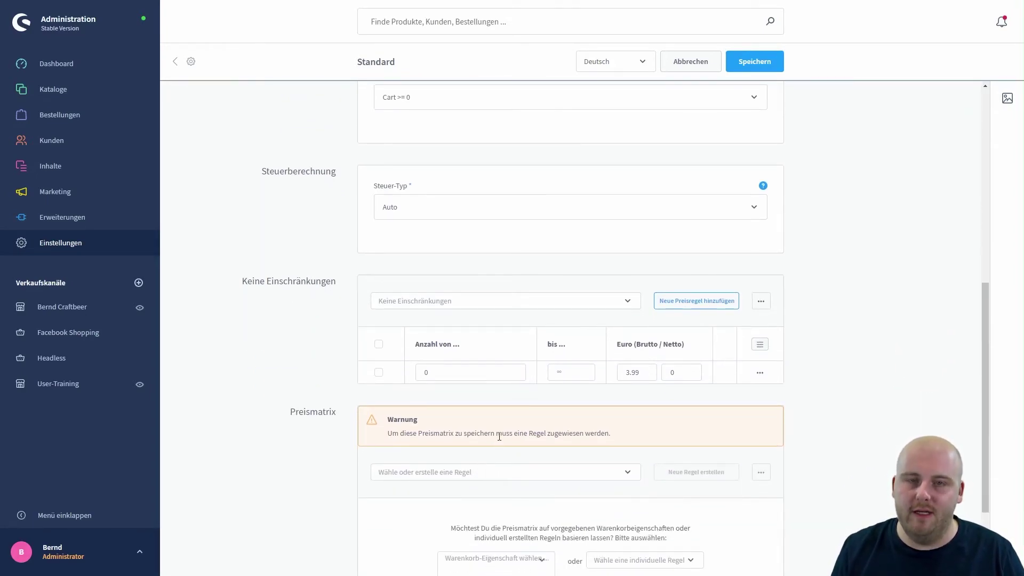
scroll(499, 437, "down", 1)
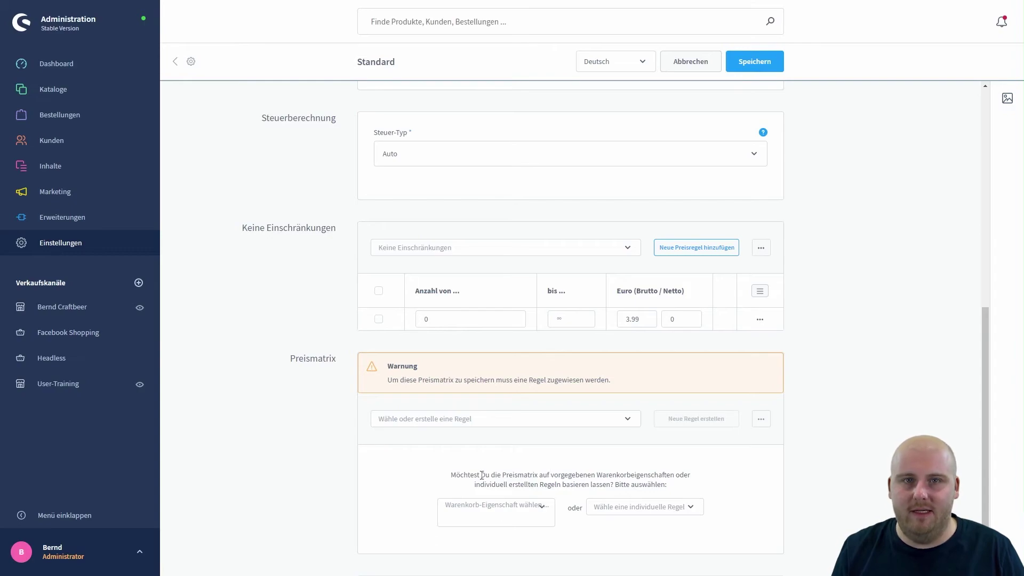
left_click(499, 419)
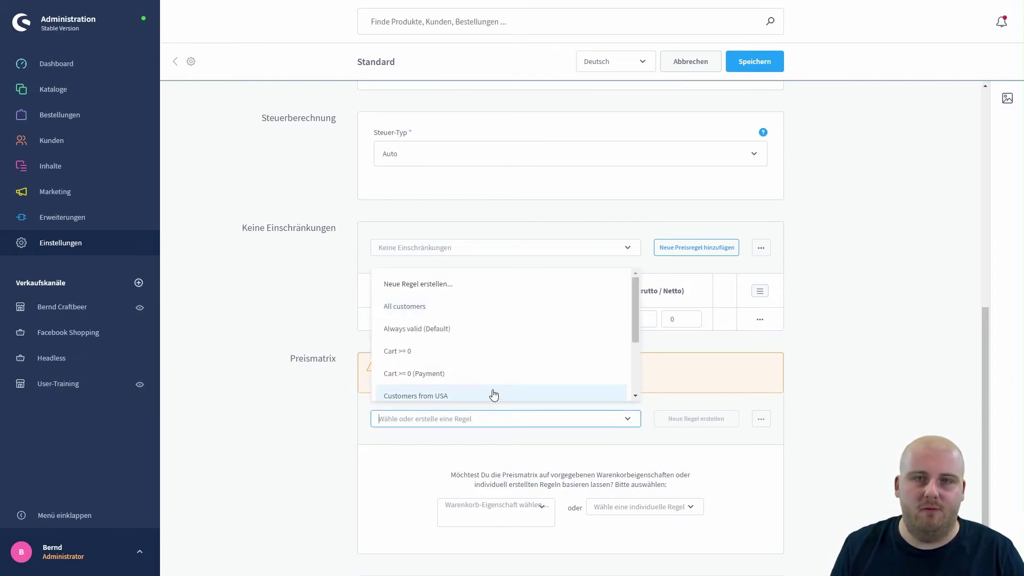
left_click(494, 395)
scroll(491, 395, "down", 1)
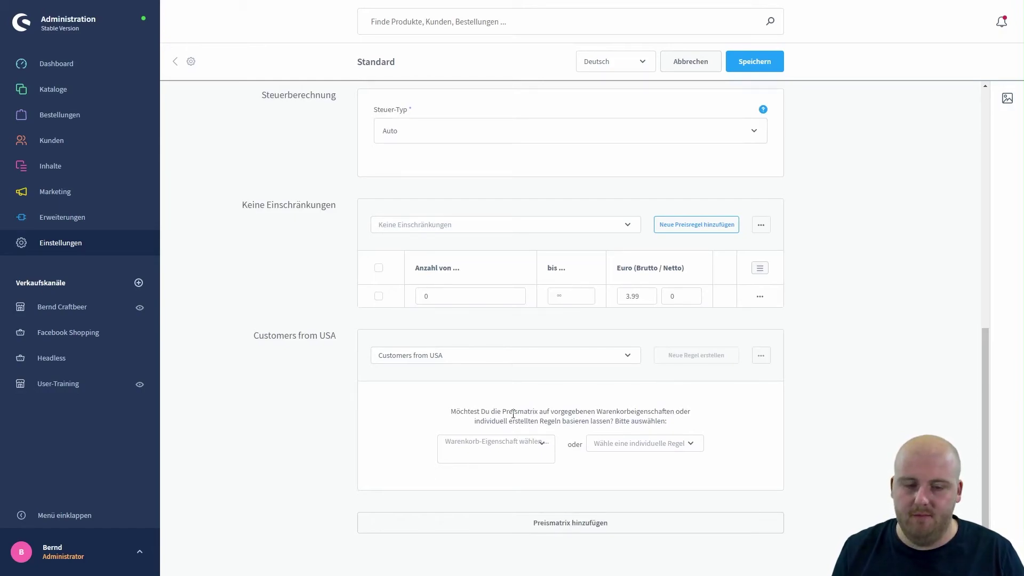
Step: Base the Customers from USA price matrix on the cart property Gewicht
left_click(527, 441)
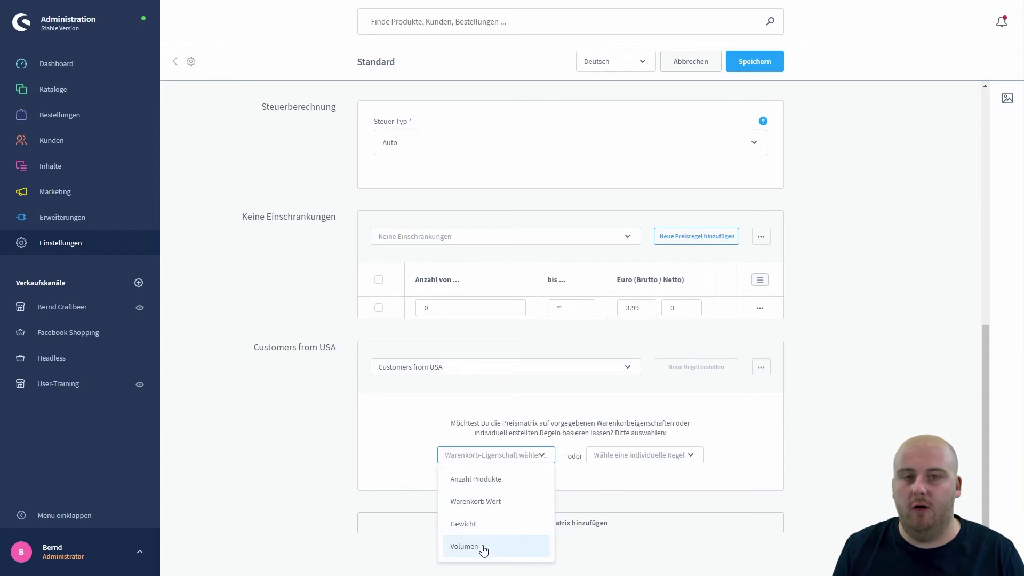
left_click(628, 454)
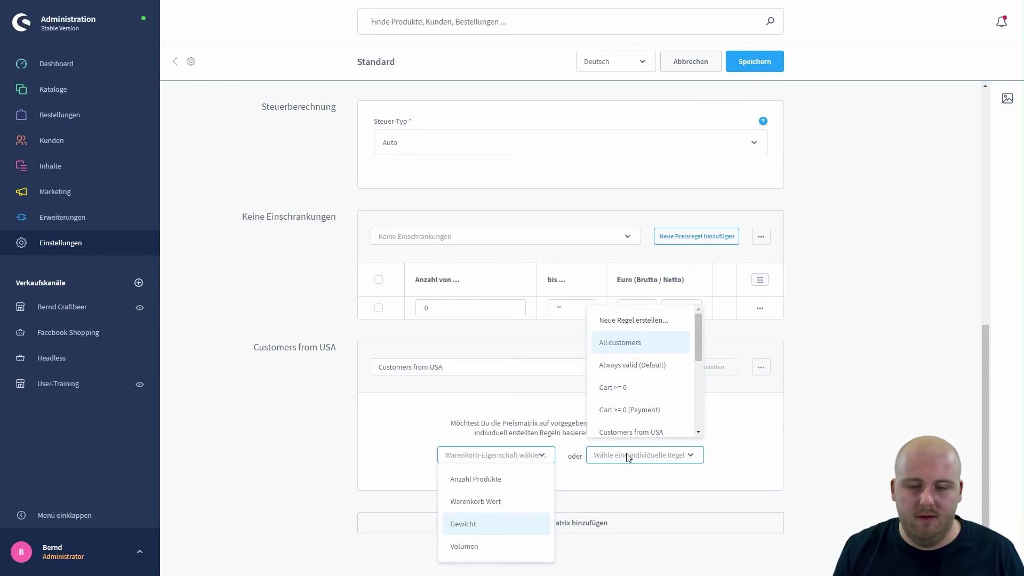
left_click(629, 457)
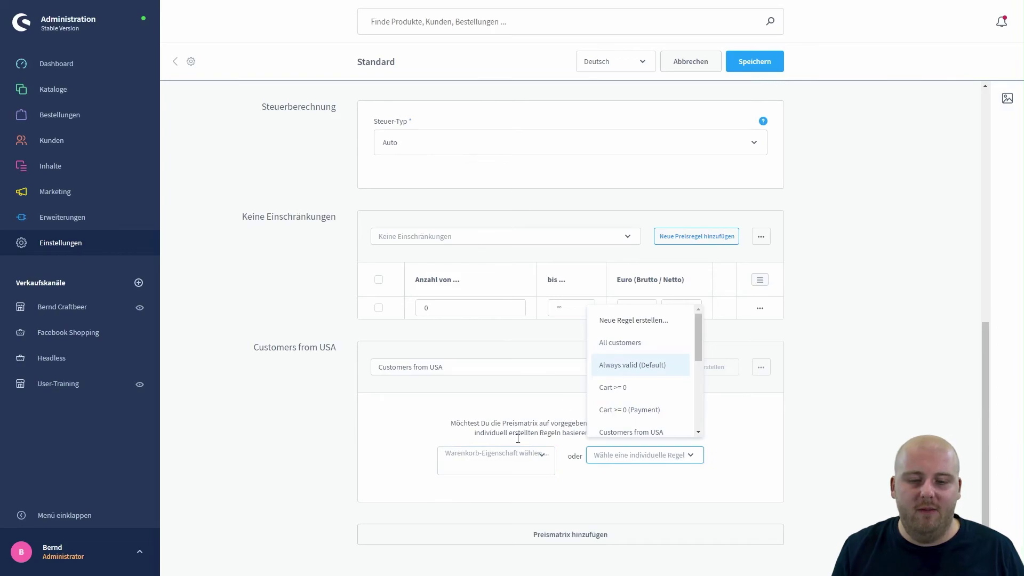
left_click(505, 455)
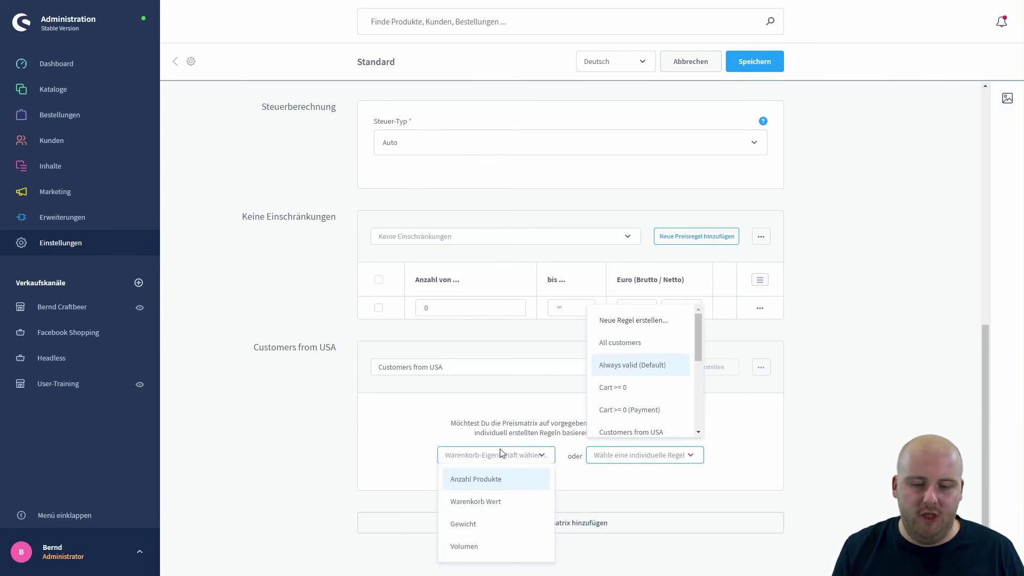
left_click(469, 525)
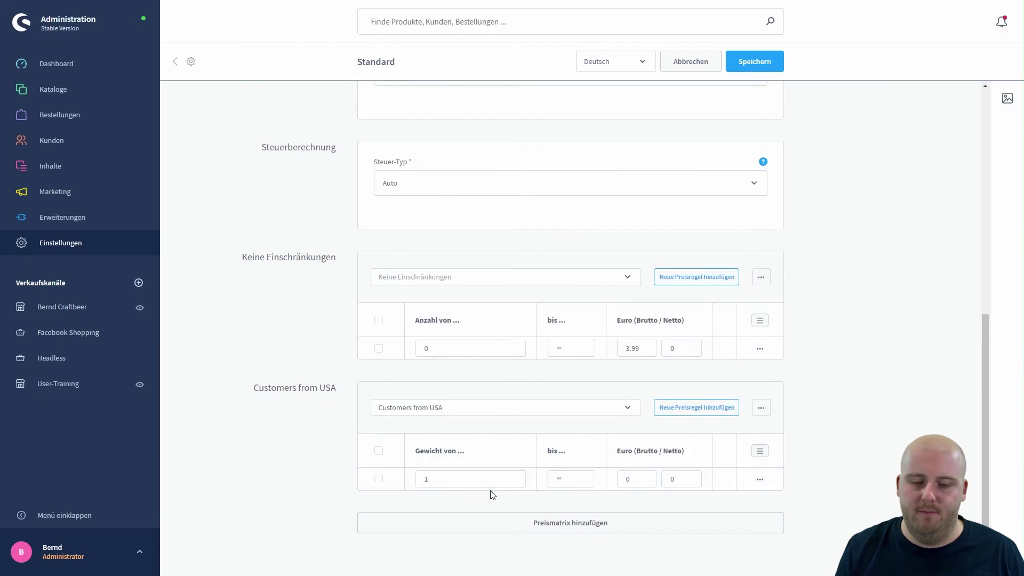
Step: Set the upper weight limit of the first Customers from USA price row to 10
left_click(436, 478)
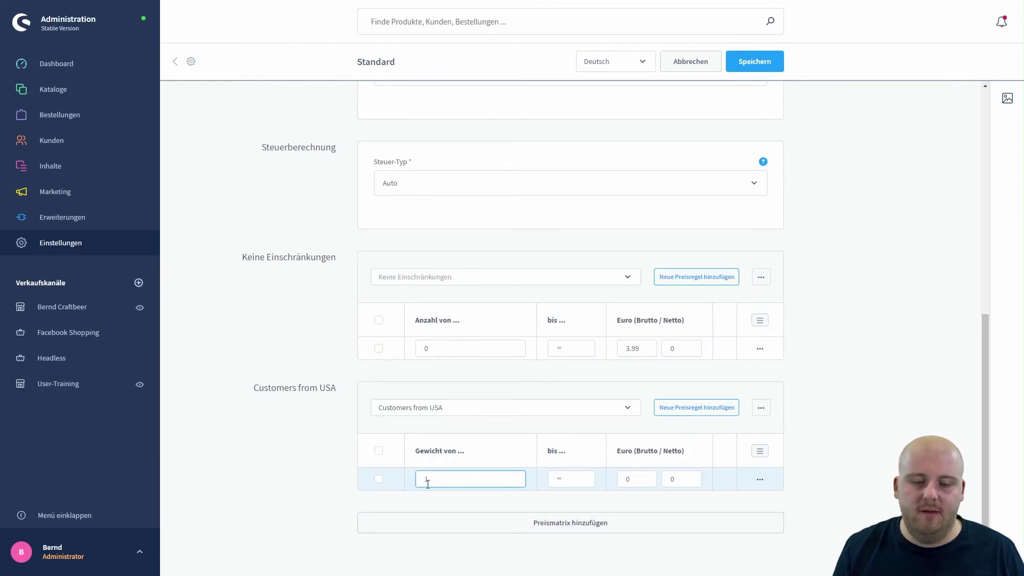
left_click(588, 463)
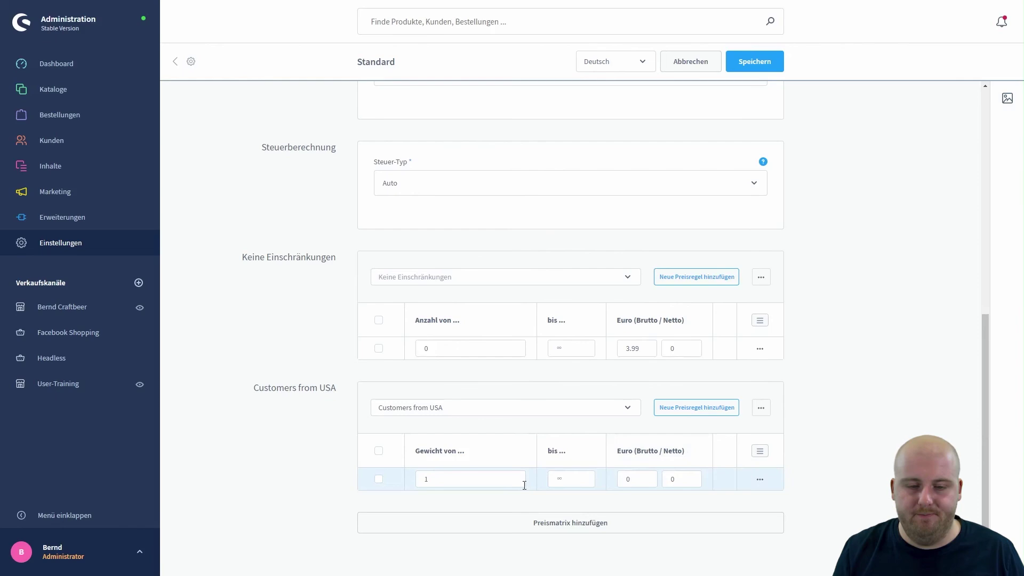
left_click(458, 481)
left_click(576, 482)
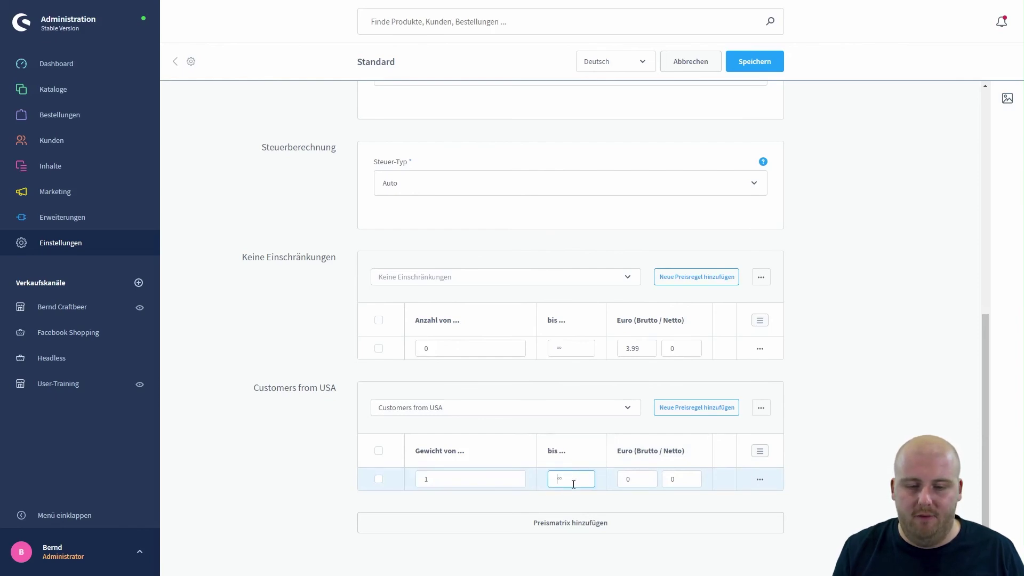
type("10")
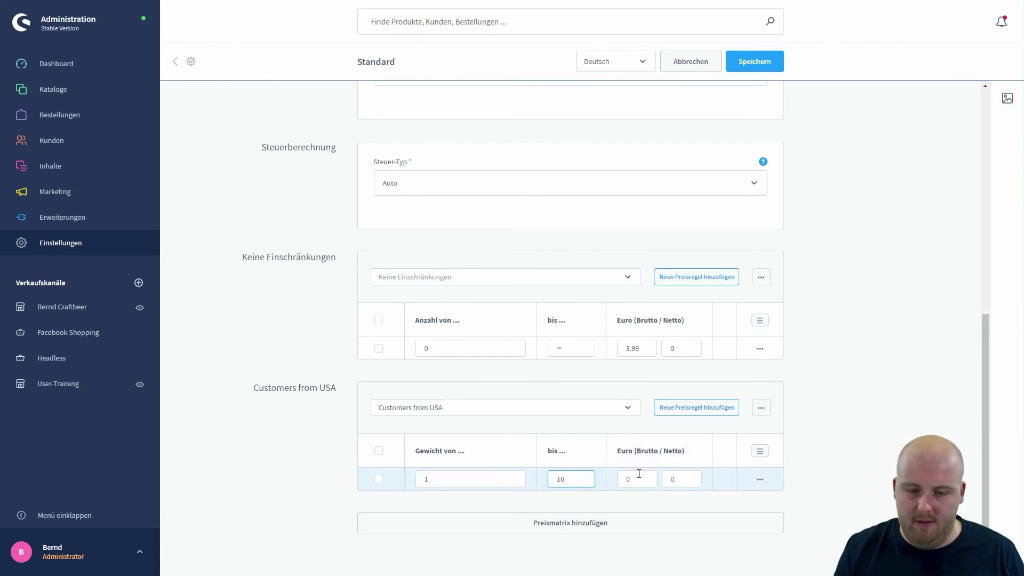
Step: Set the first Customers from USA price row to 4,99 euros gross and 3,00 euros net
left_click(639, 474)
type("4,99")
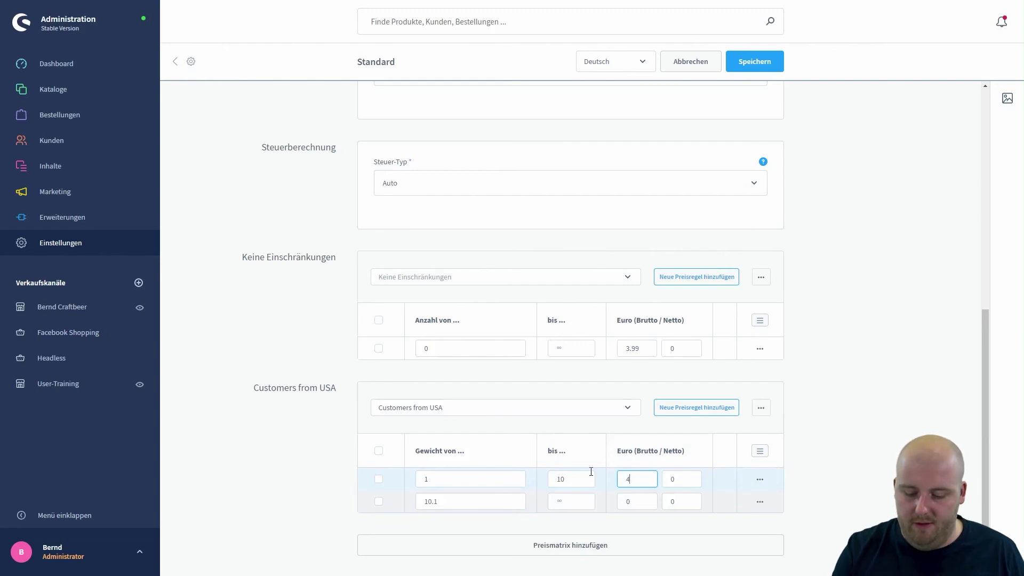
left_click(678, 478)
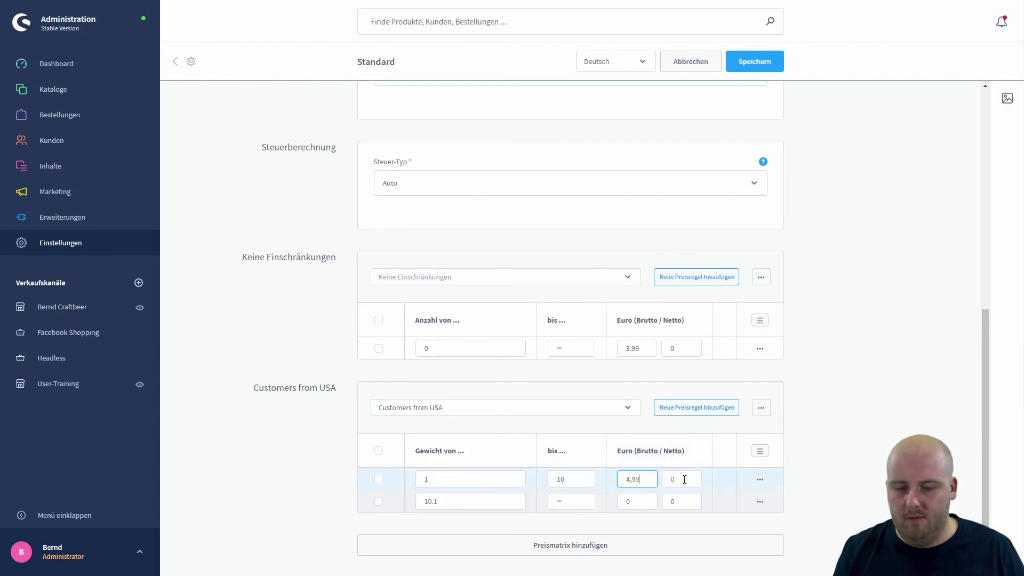
type("3,00")
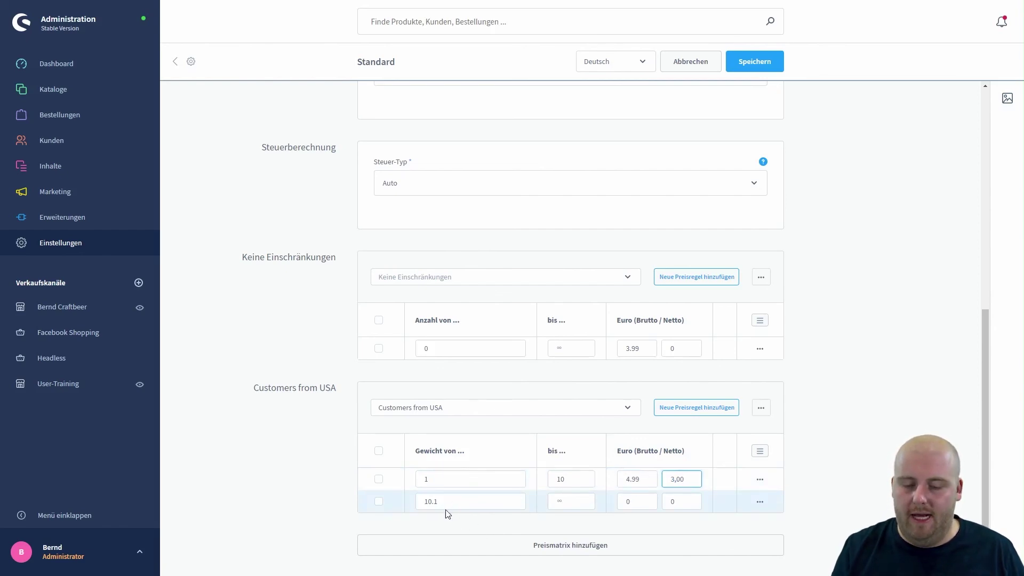
Step: Price the second Customers from USA weight row at 8,99 euros gross and 6 euros net, leaving its upper limit open
left_click(565, 501)
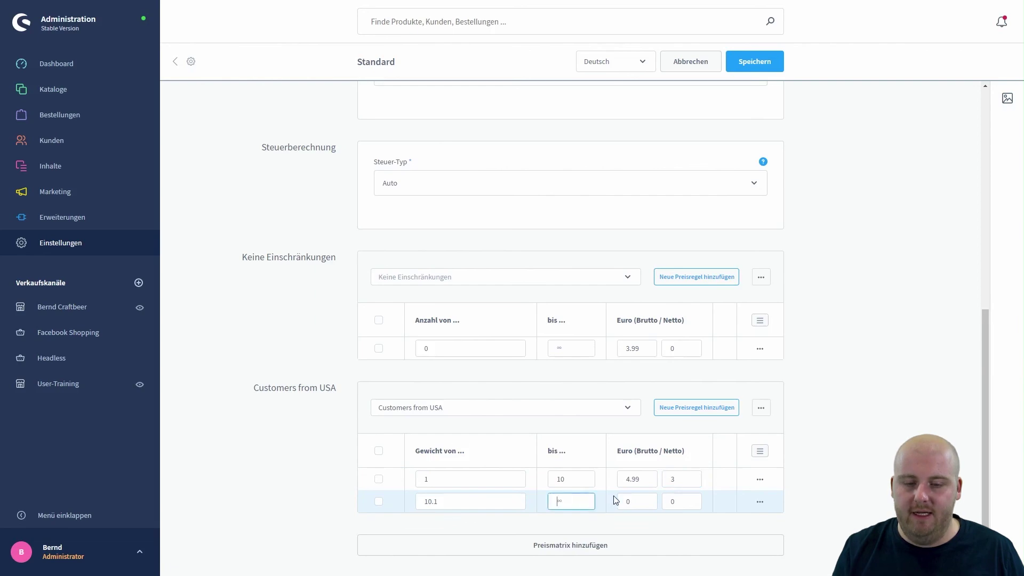
key("Tab")
type("8,99")
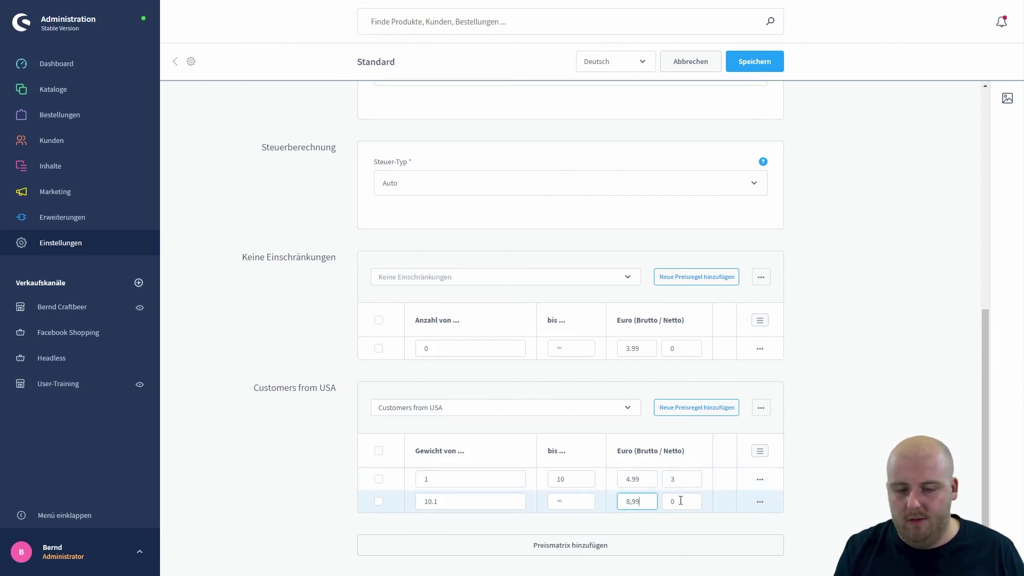
key("Tab")
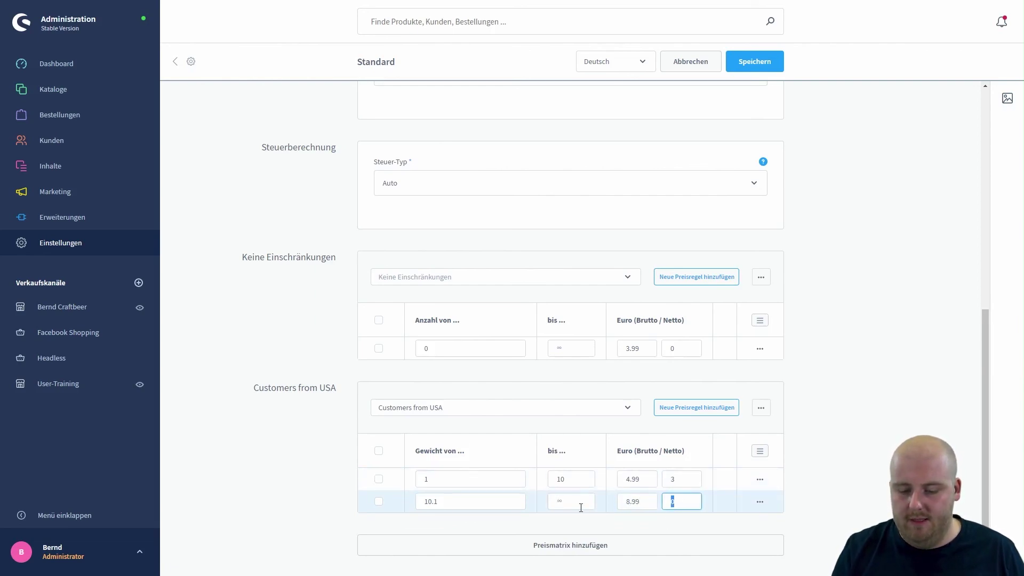
type("6")
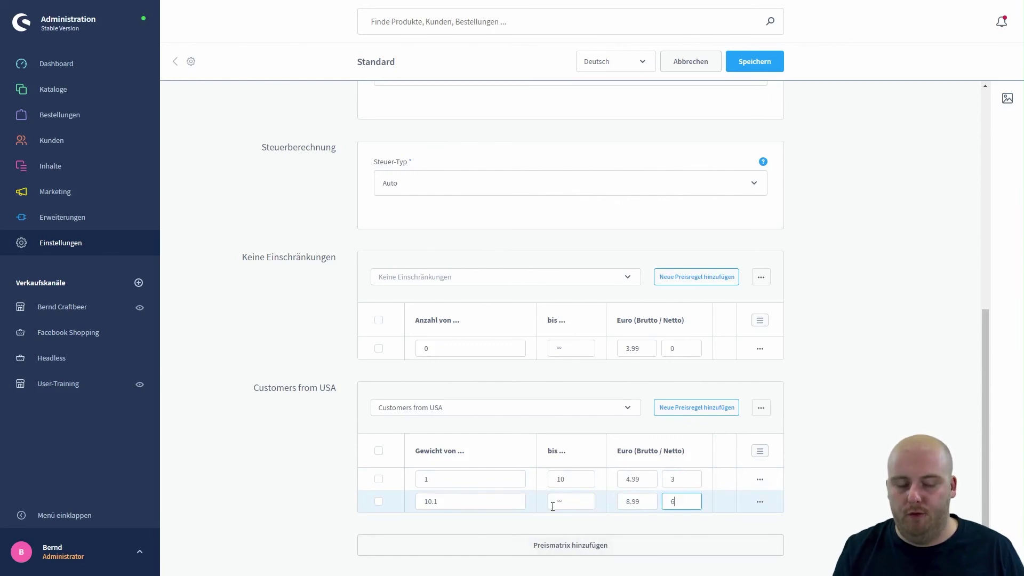
scroll(526, 512, "down", 1)
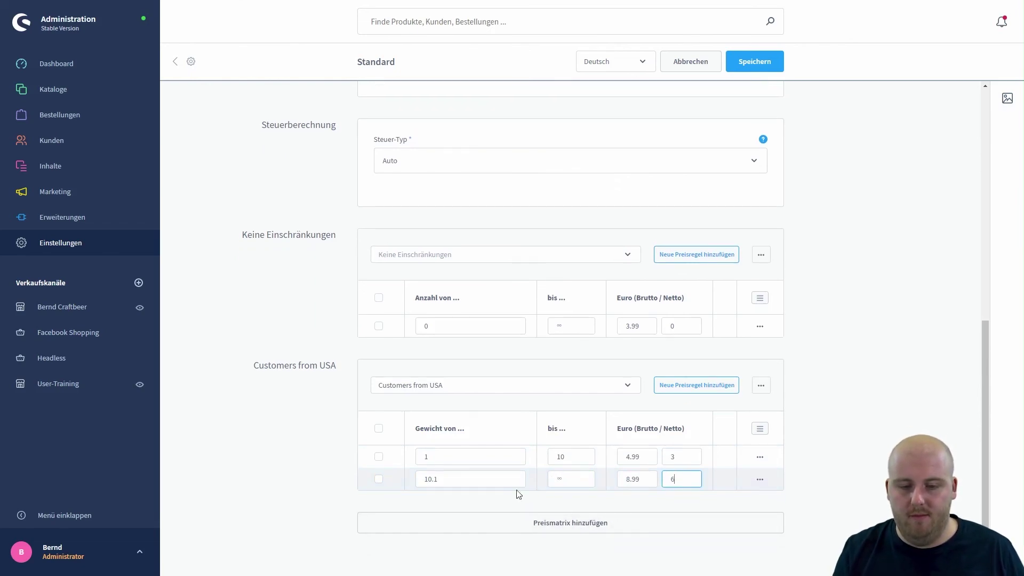